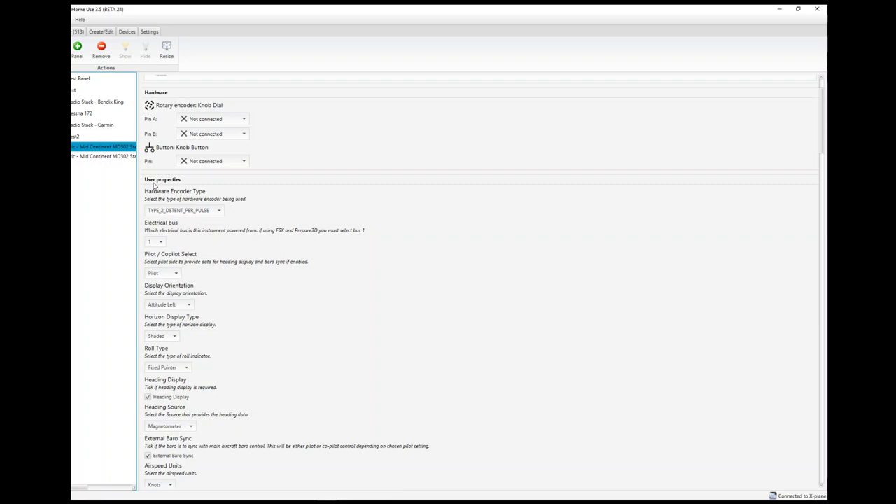
- Try Arduino Uno as the knob dial encoder's Pin A connection, and return the pin to Not connected
click(244, 119)
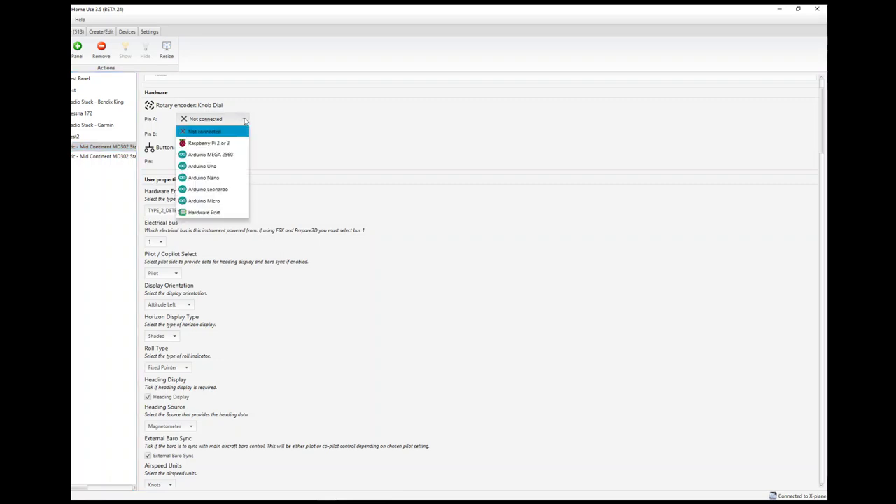
click(224, 167)
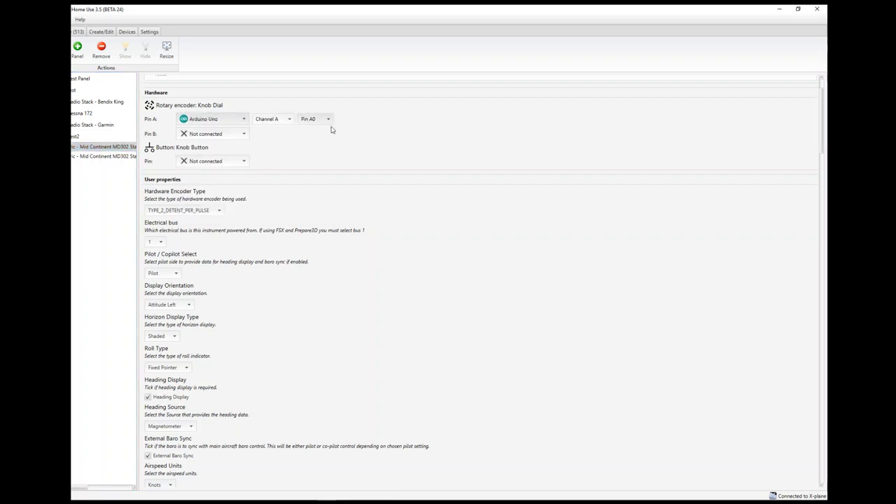
click(245, 119)
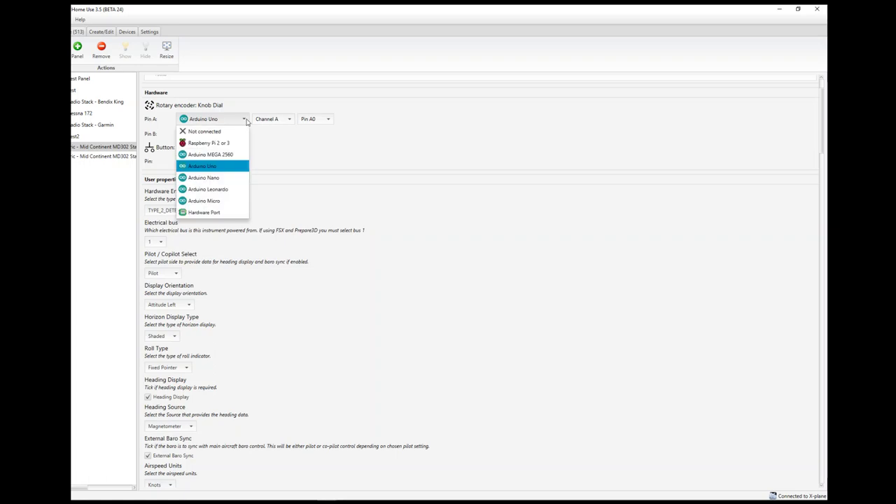
click(226, 132)
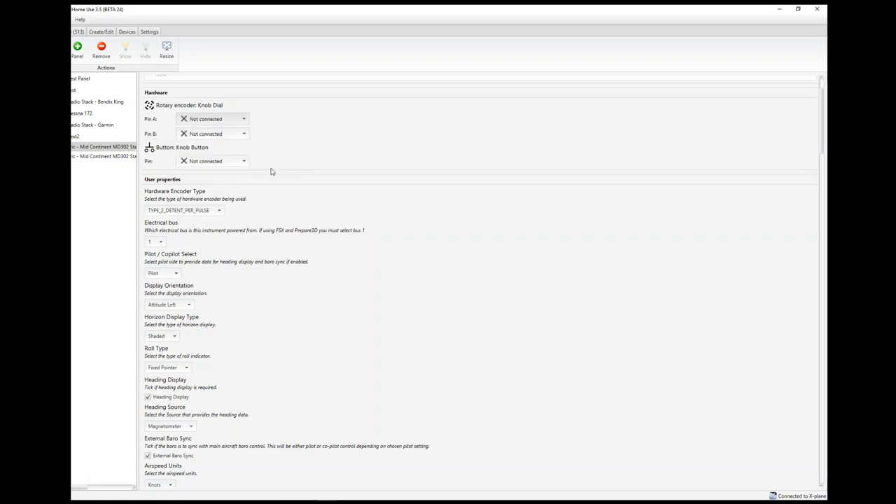
- Review the hardware encoder type options and keep TYPE_2_DETENT_PER_PULSE selected
click(220, 212)
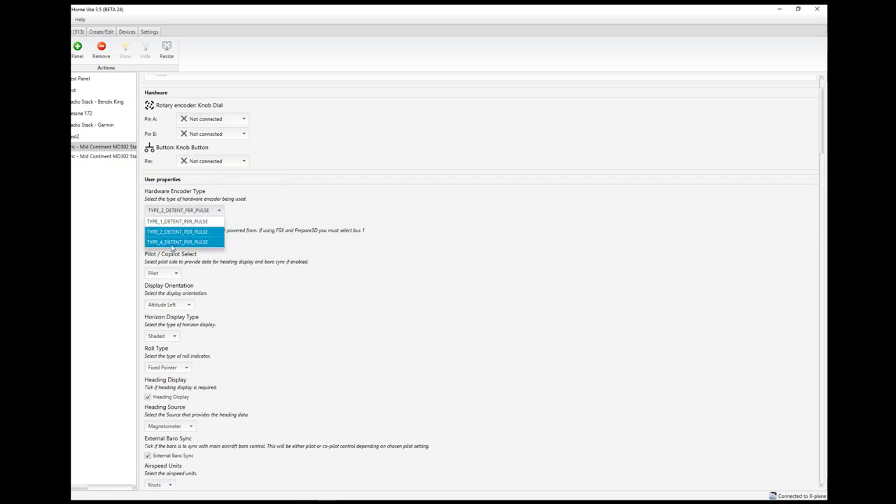
click(258, 210)
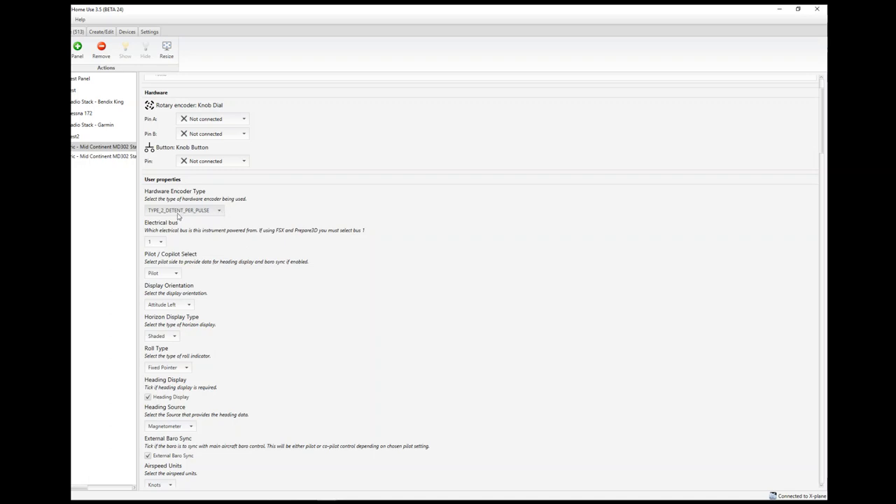
click(220, 211)
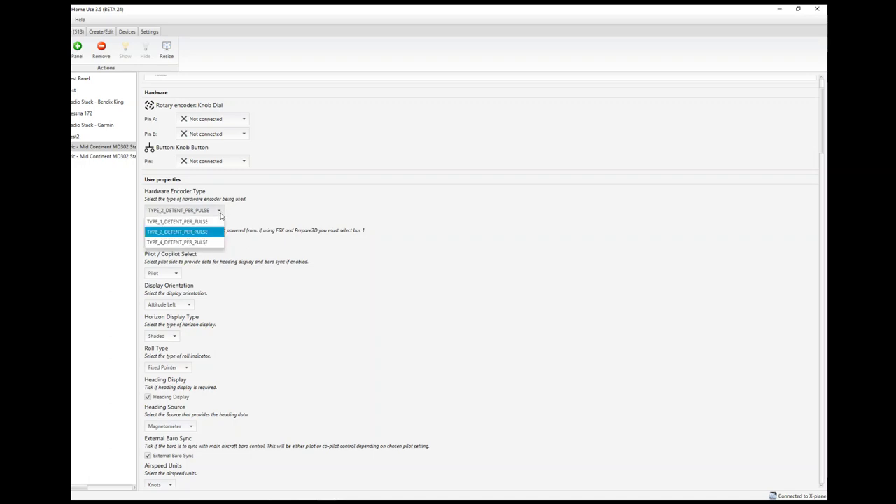
click(208, 236)
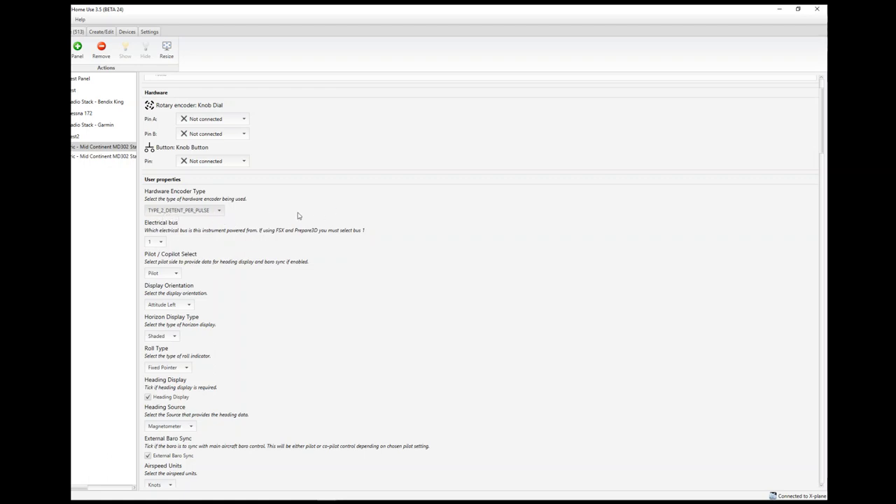
- Review the electrical bus options and keep bus 1 selected
click(161, 242)
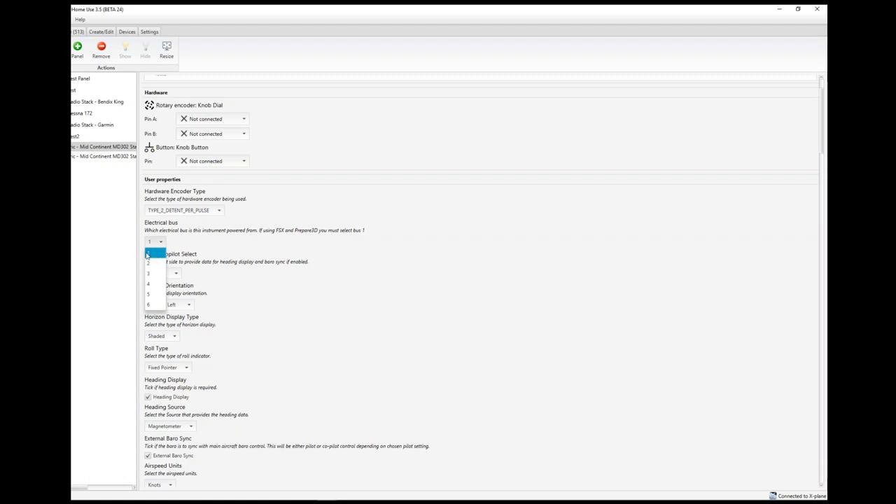
click(156, 255)
click(161, 242)
click(191, 242)
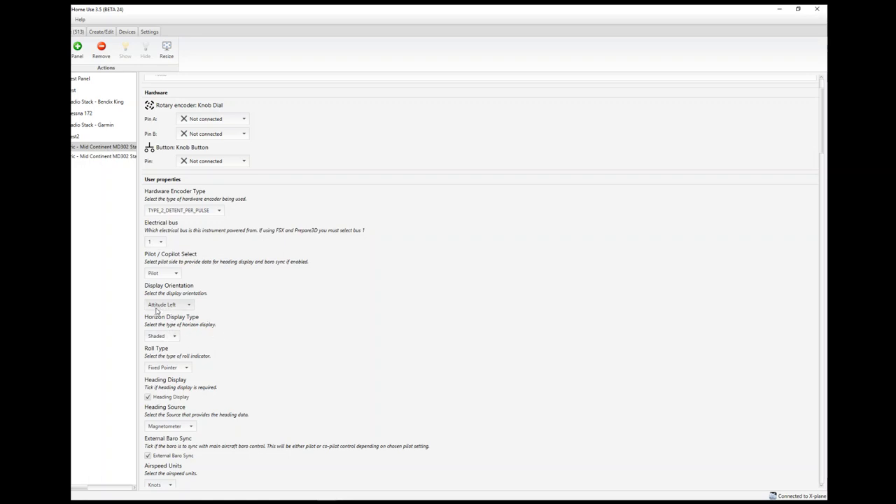
- Compare the display orientation options of both MD302 instruments, keeping Attitude Left on the first and Knob on Right on the second
click(189, 307)
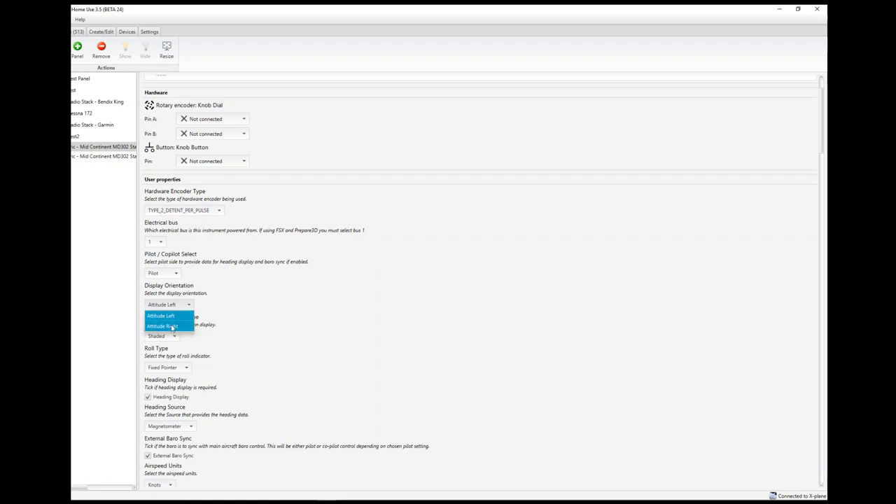
click(173, 317)
click(103, 158)
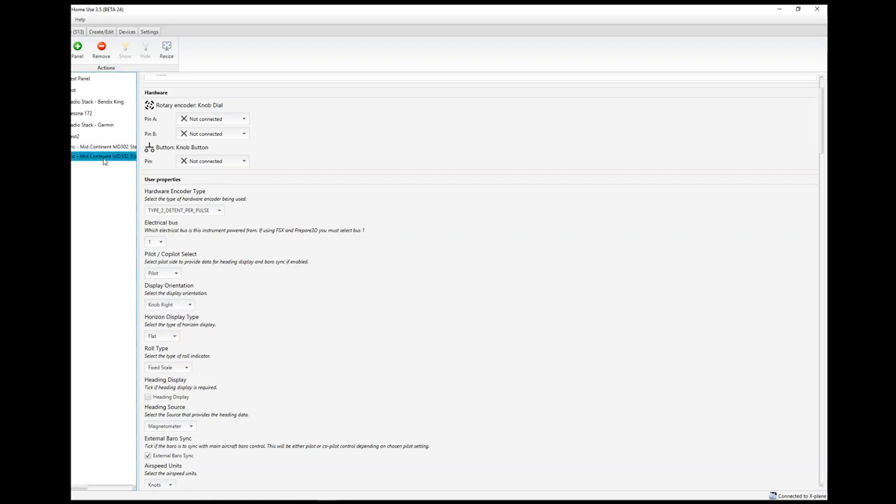
click(191, 307)
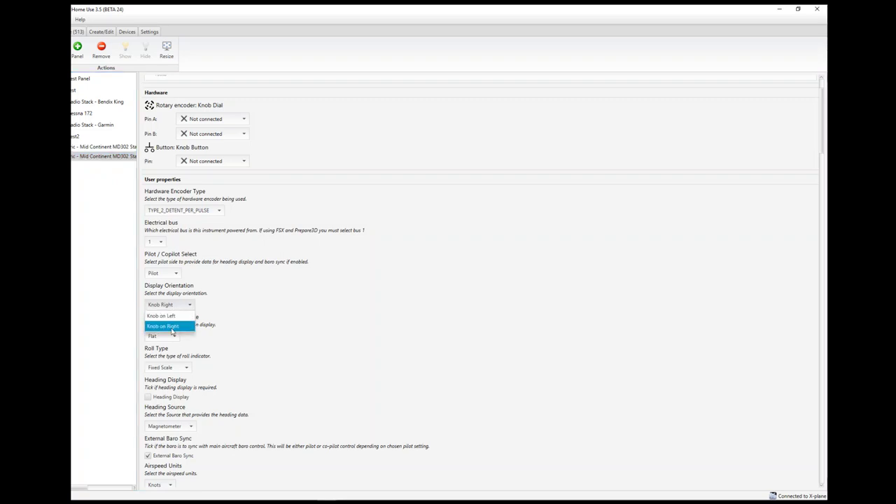
click(171, 328)
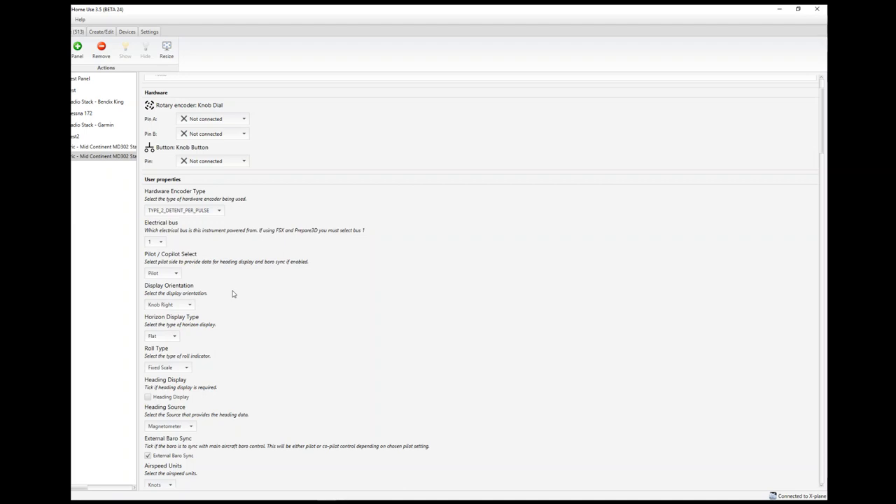
- Review the first MD302 instrument's horizon display type options and compare them with the second instrument's setting
click(116, 147)
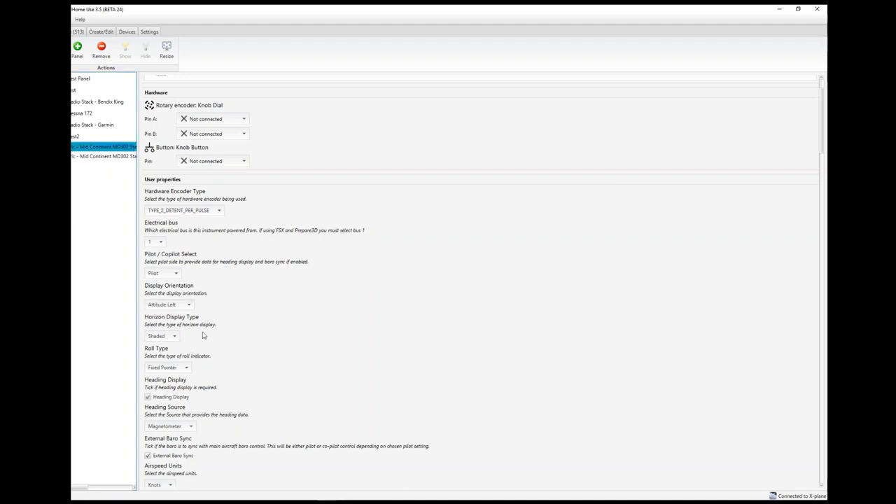
click(175, 337)
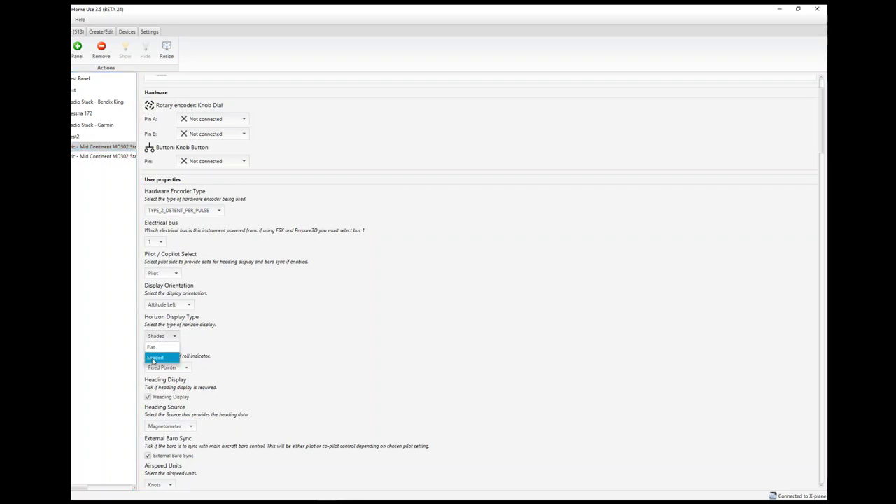
click(236, 330)
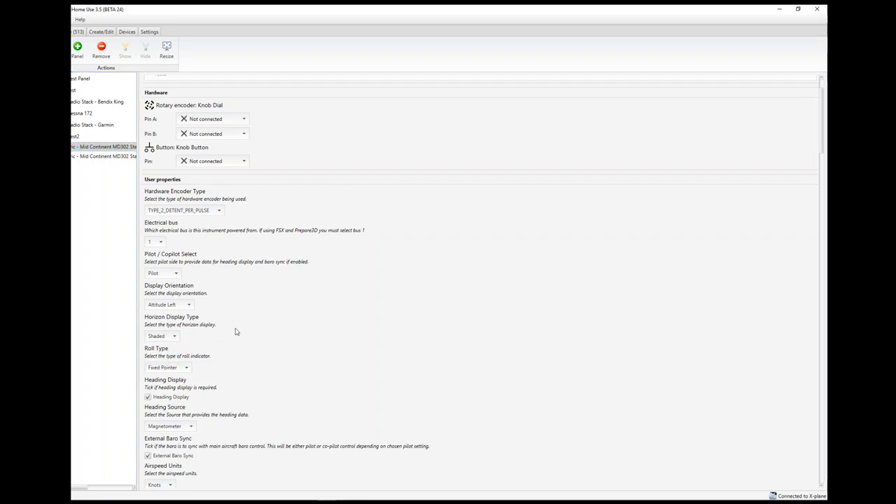
click(113, 157)
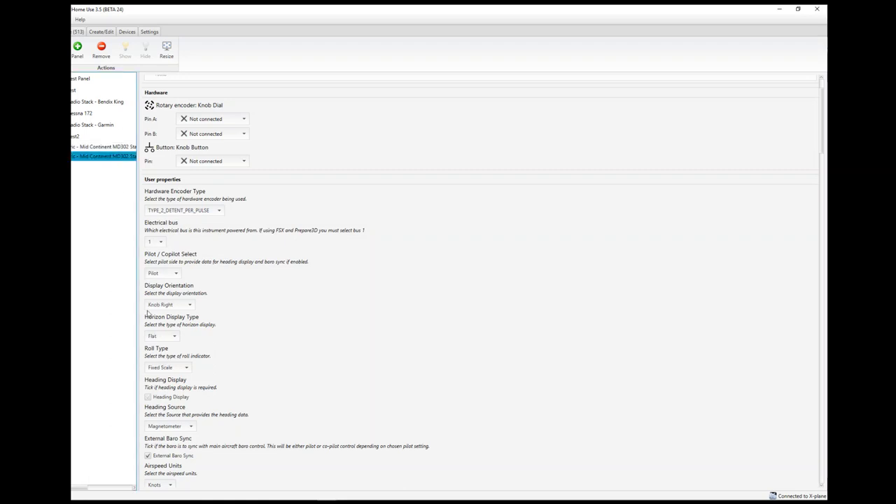
- Review the first MD302 instrument's roll type options, keep Fixed Pointer, and compare with the second instrument's roll type
click(109, 148)
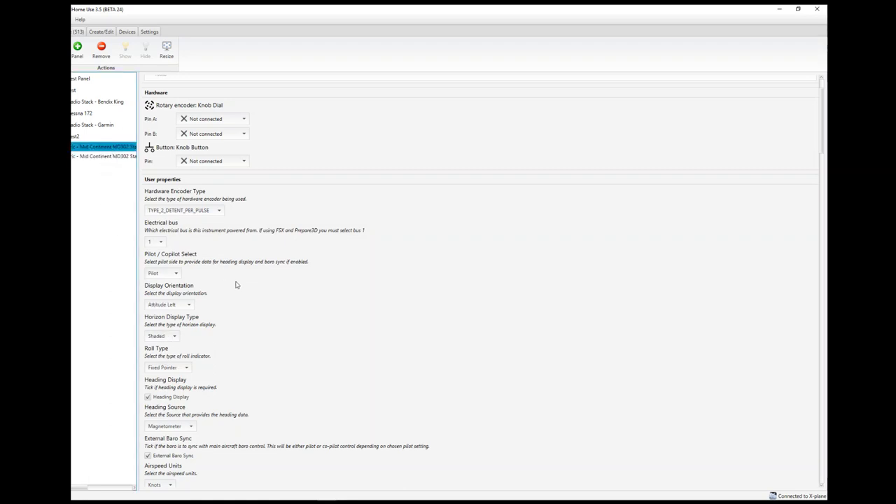
click(187, 369)
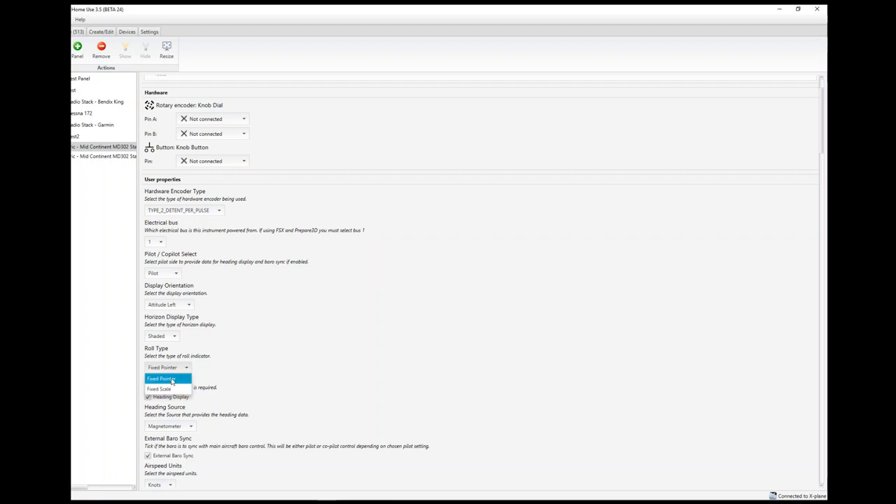
click(172, 380)
click(120, 158)
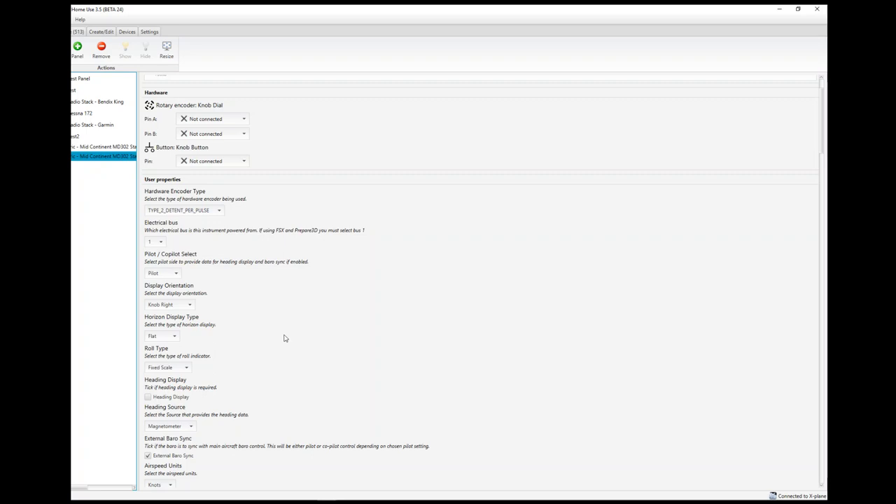
- Examine the heading source options of the first MD302 instrument without changing the selection
click(118, 147)
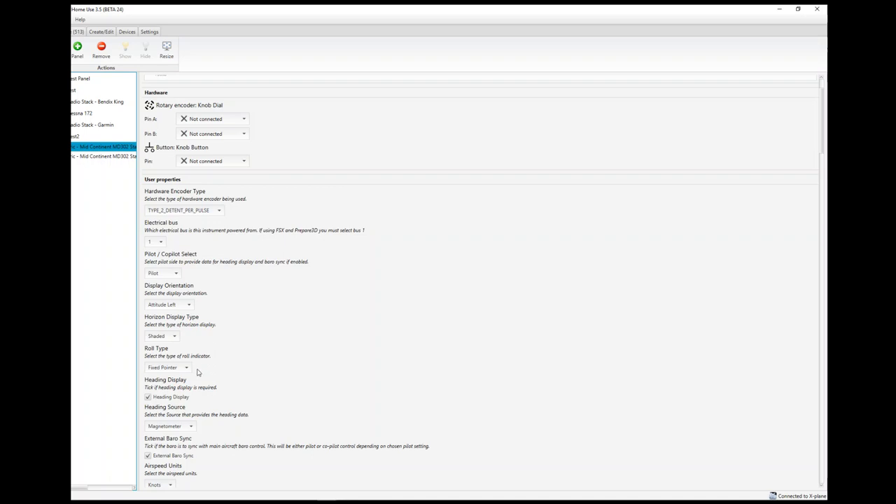
click(191, 427)
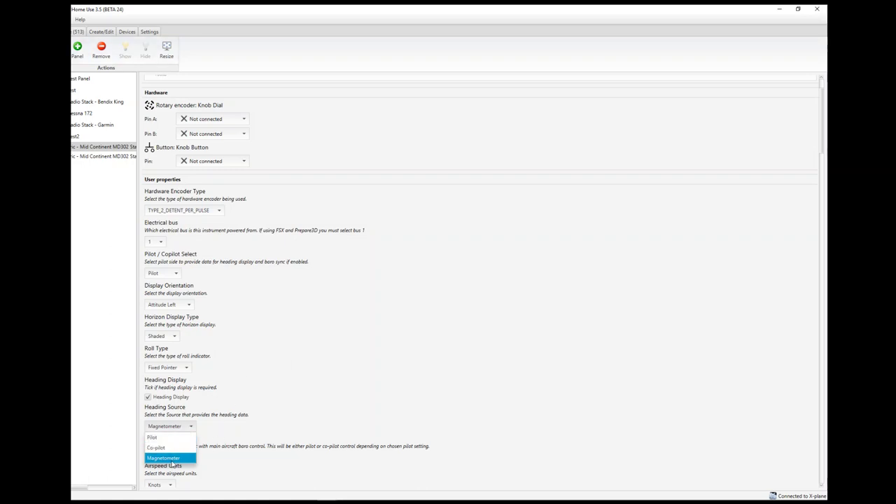
click(241, 384)
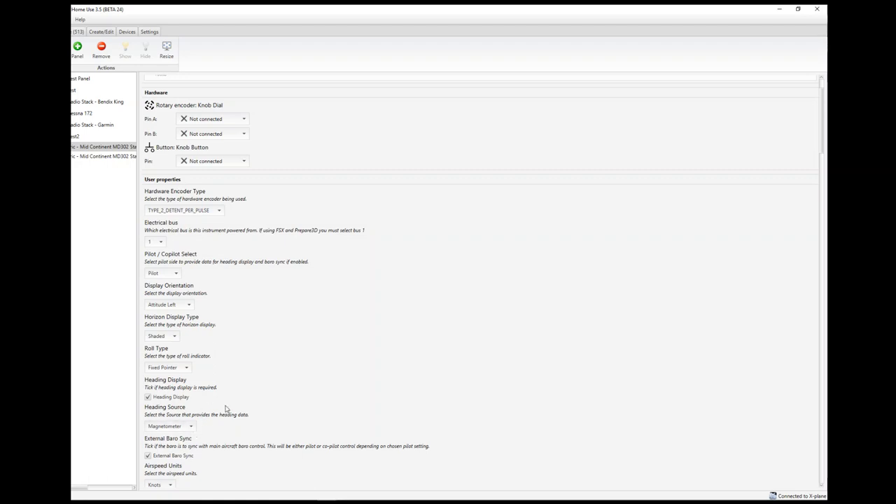
click(190, 427)
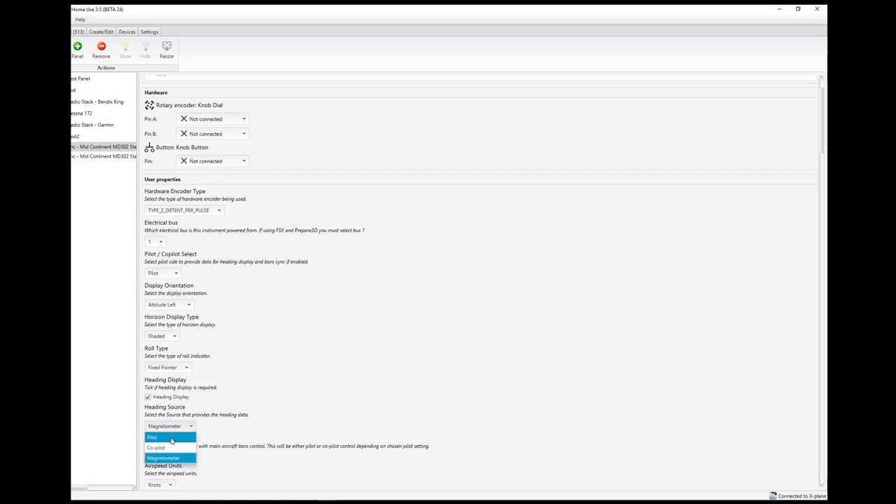
click(224, 426)
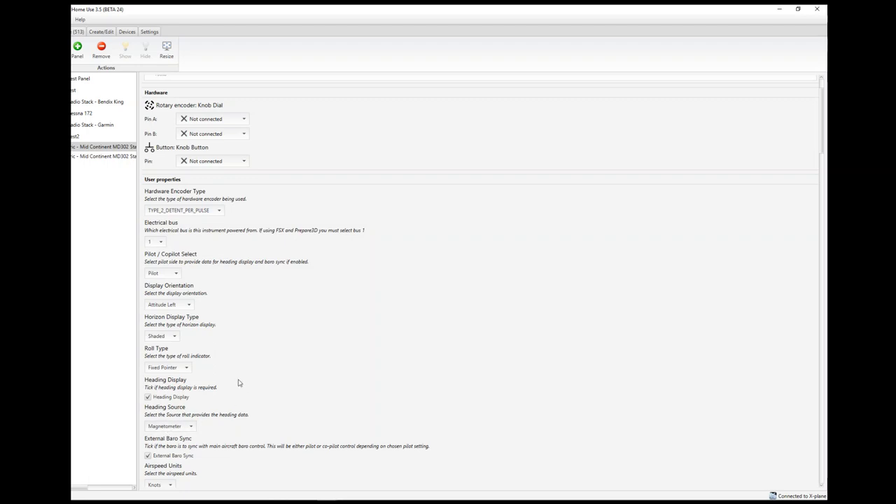
- Examine the first MD302 instrument's baro sync, airspeed units, minimum airspeed, maximum Mach and airspeed coloured bar range settings
scroll(238, 382, down, 2)
scroll(238, 383, down, 1)
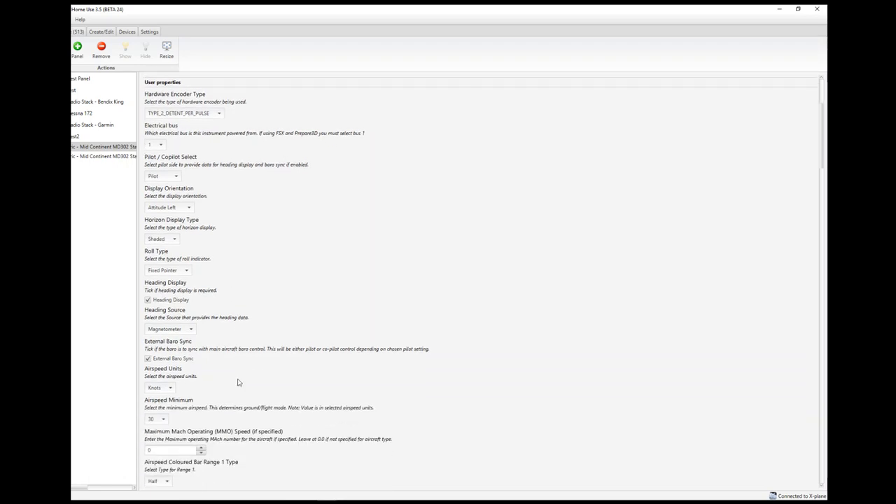
scroll(238, 383, down, 1)
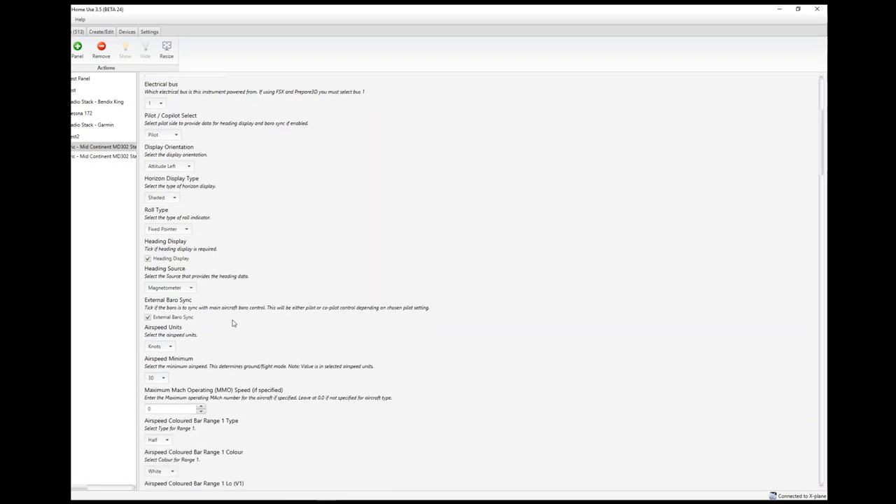
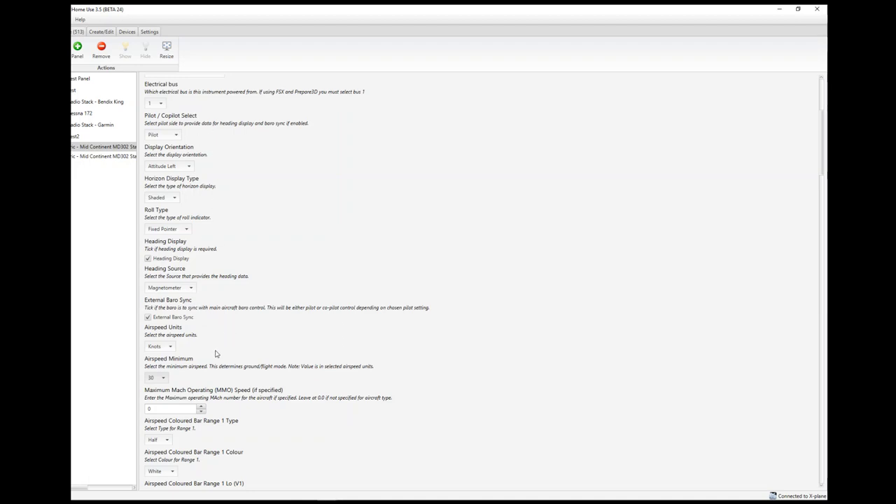
scroll(233, 308, down, 2)
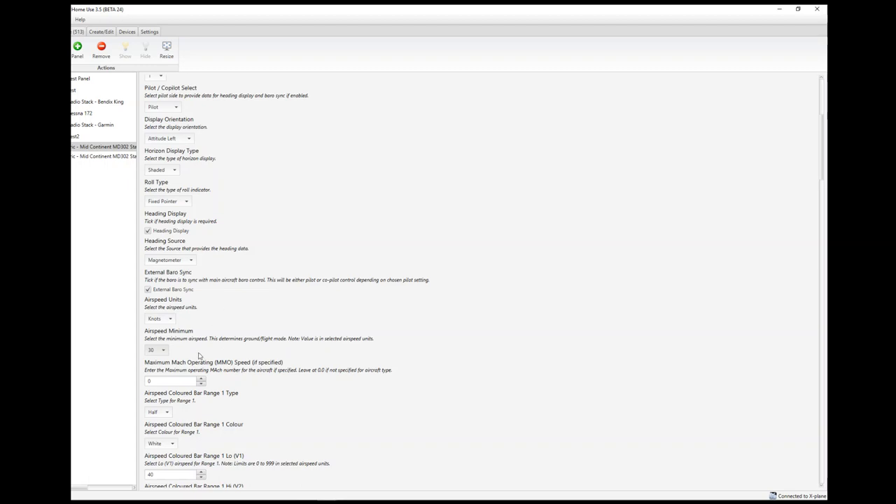
scroll(189, 343, down, 3)
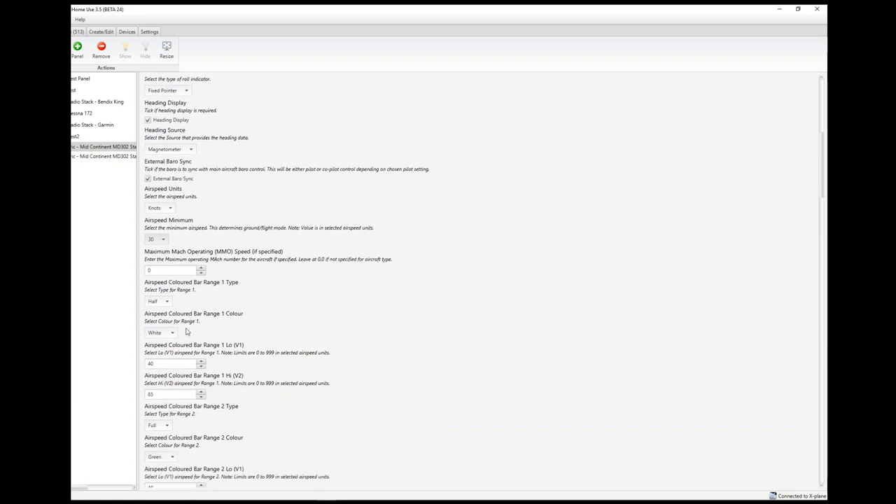
scroll(205, 308, down, 5)
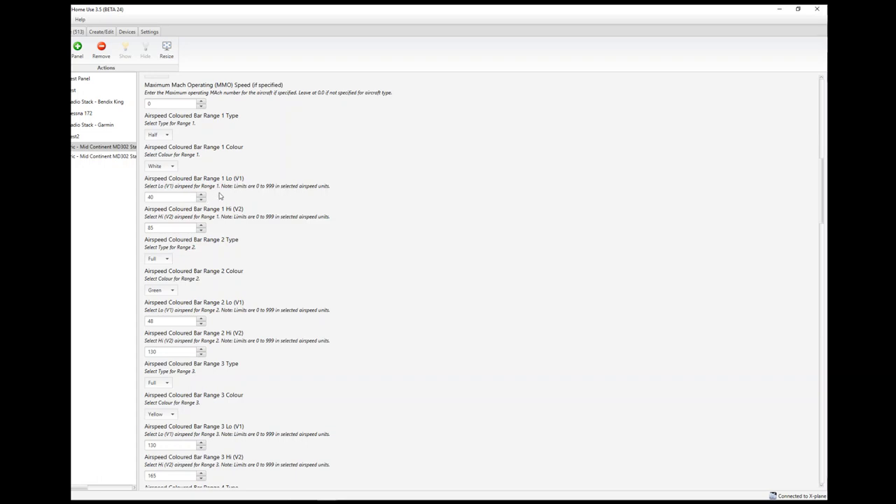
scroll(291, 168, up, 1)
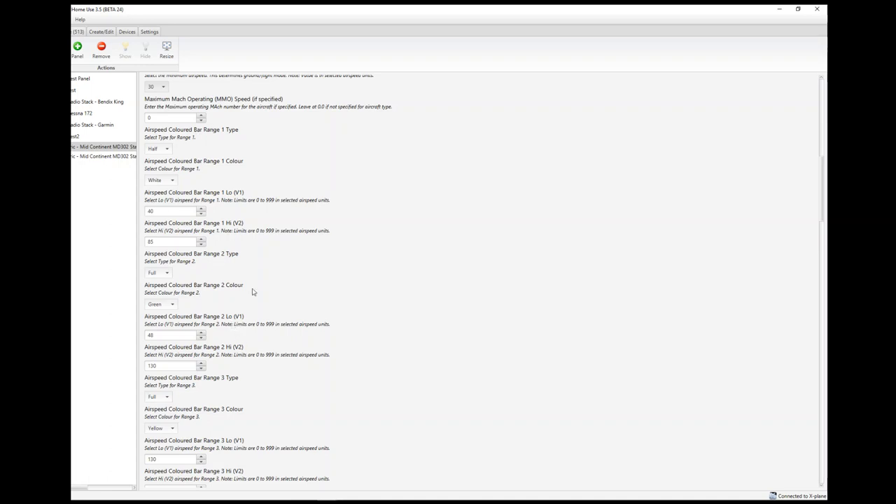
scroll(258, 166, up, 1)
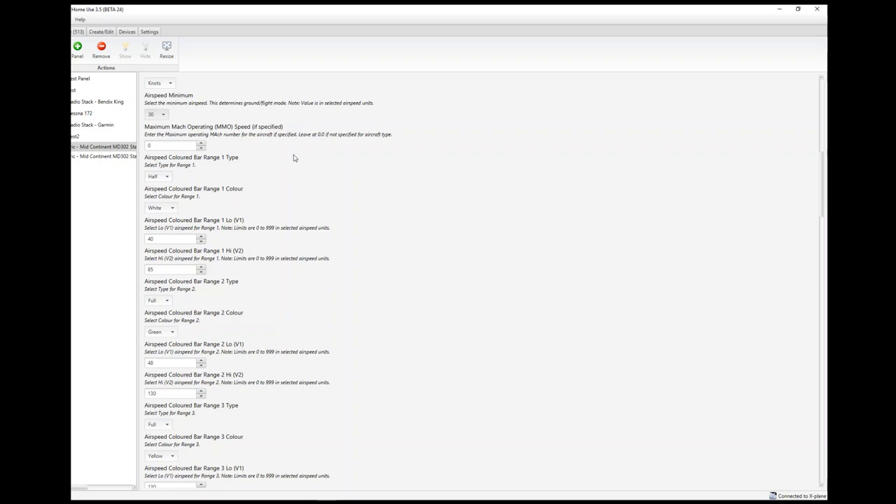
scroll(264, 180, down, 1)
scroll(236, 134, down, 1)
scroll(266, 140, down, 1)
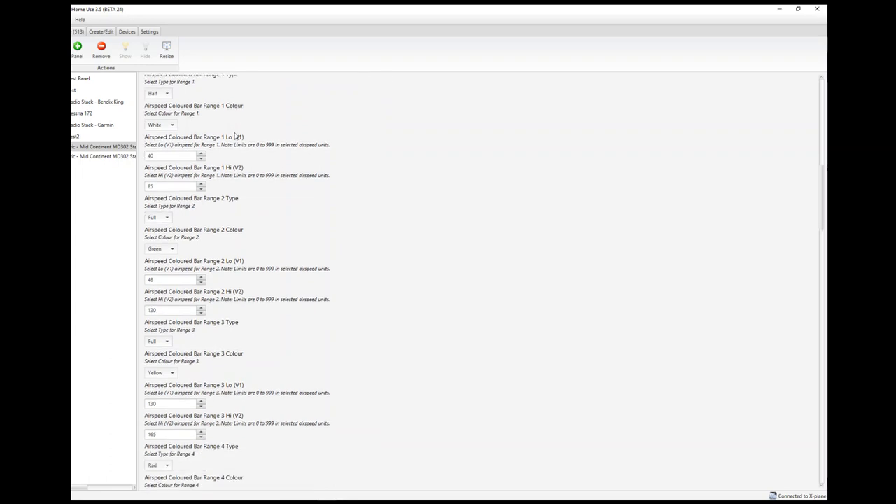
- Compare the airspeed coloured bar range settings of the first MD302 instrument with those of the second instrument
scroll(271, 143, up, 1)
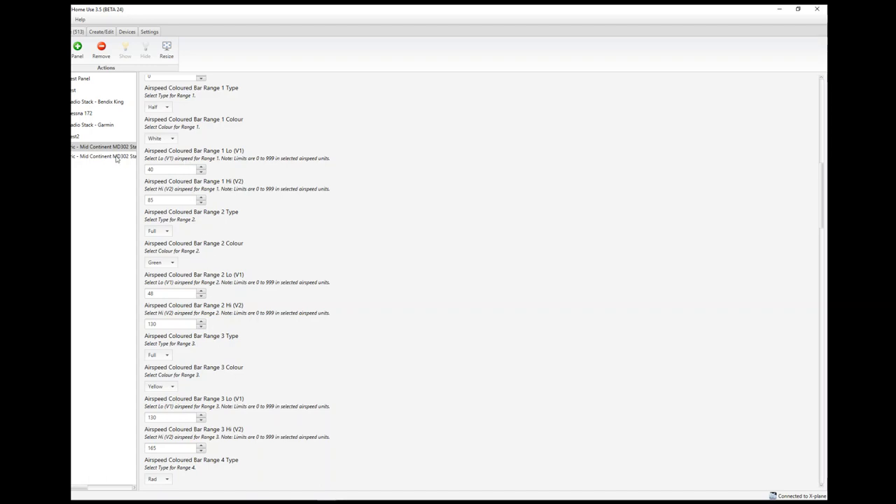
click(102, 156)
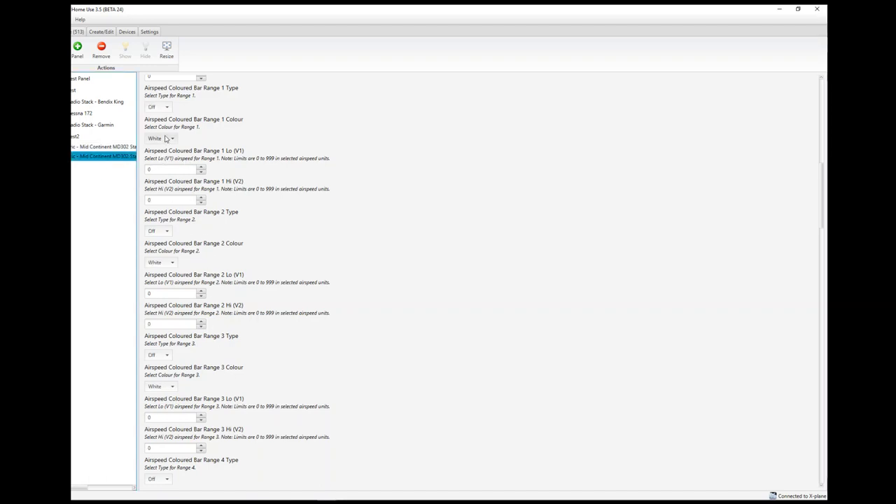
click(112, 148)
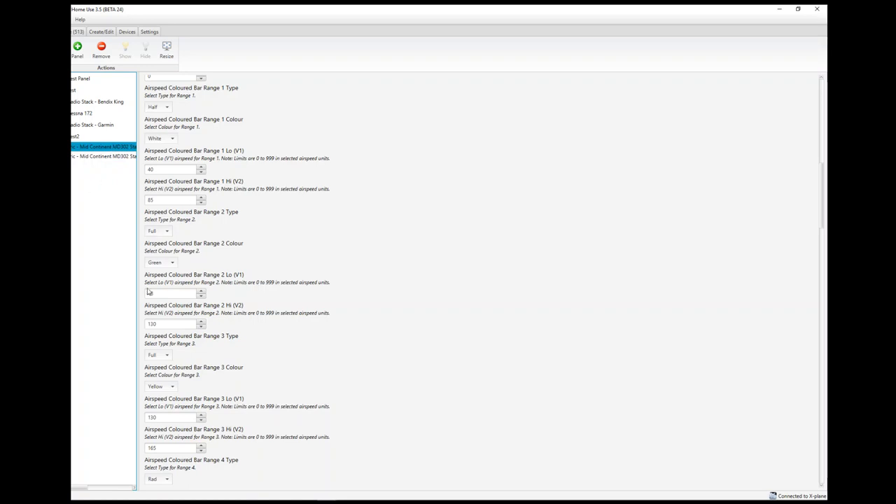
scroll(255, 224, up, 1)
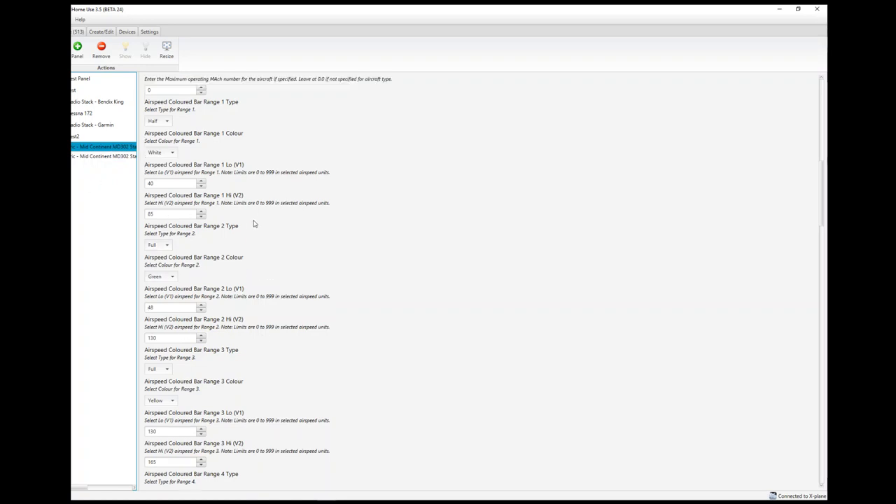
scroll(255, 225, up, 1)
scroll(255, 224, down, 2)
- Review the type and colour options for airspeed coloured bar range 1 of the first MD302, keeping Half and White
click(168, 122)
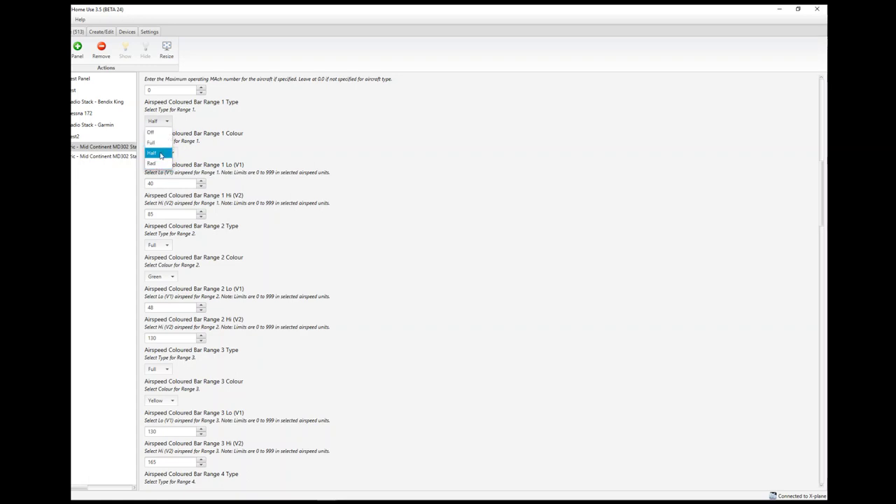
click(161, 152)
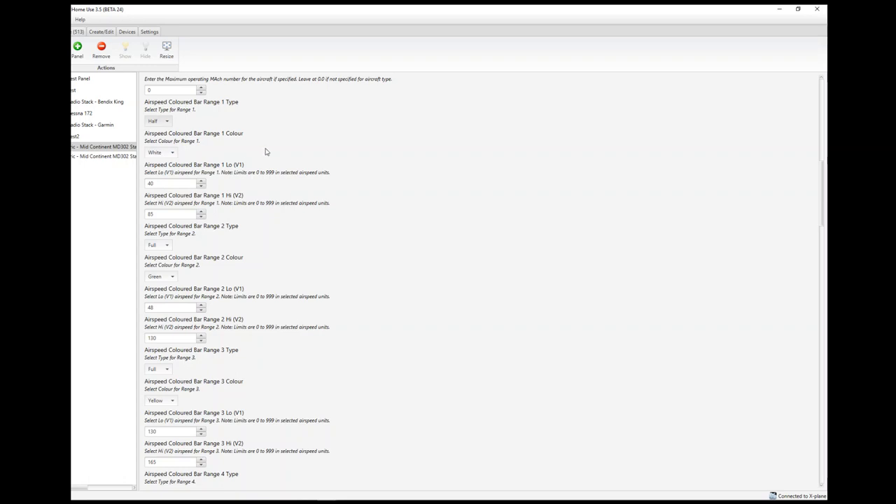
click(175, 154)
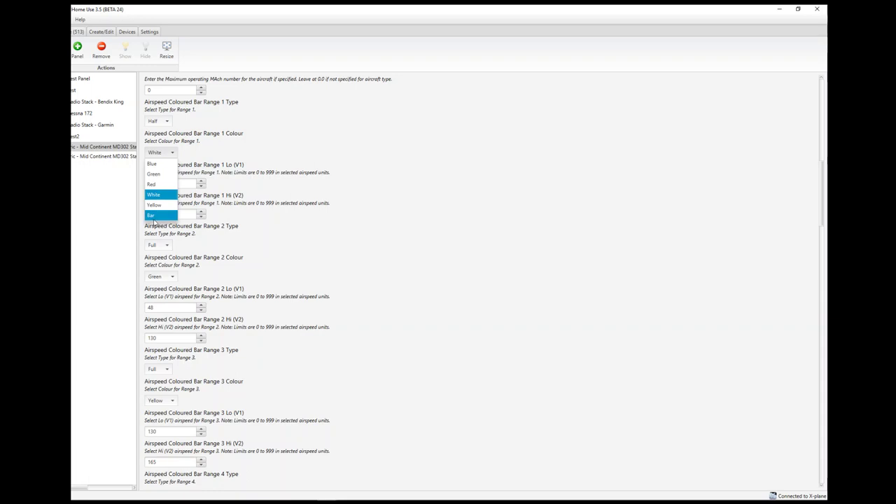
click(161, 195)
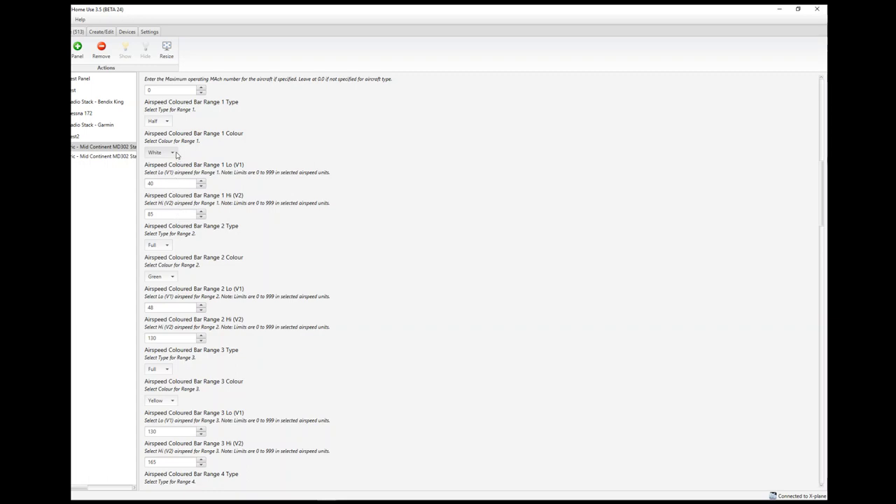
click(166, 122)
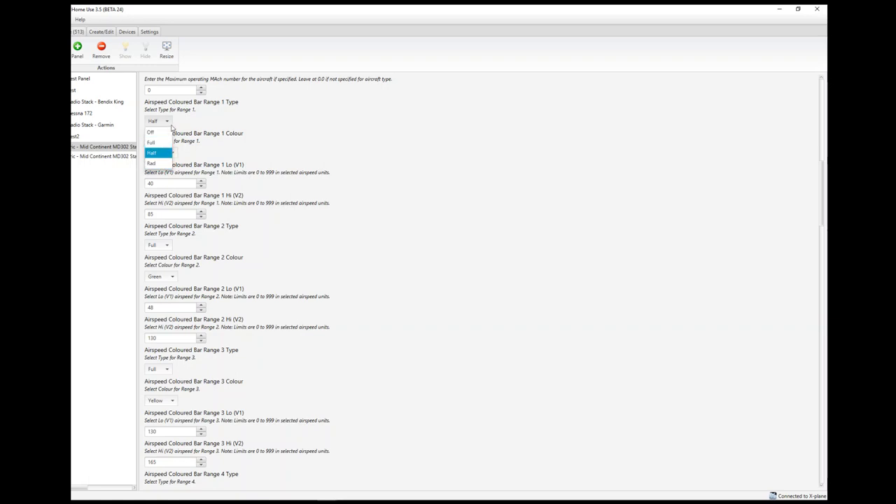
click(170, 123)
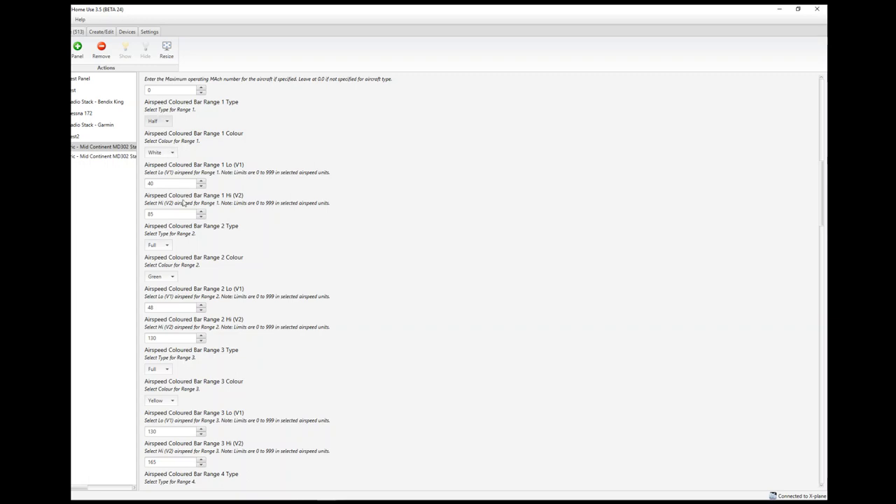
- Examine the first MD302 instrument's airspeed coloured bar settings for ranges 2 through 8
scroll(202, 325, down, 5)
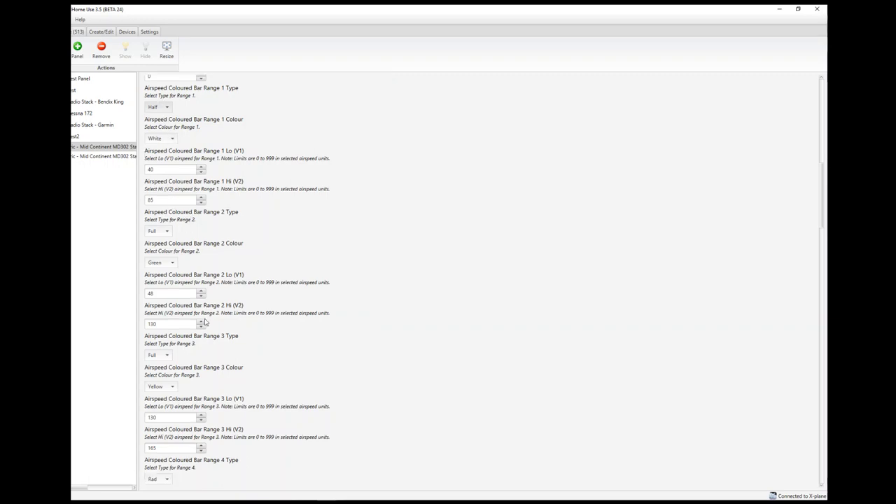
scroll(201, 326, down, 5)
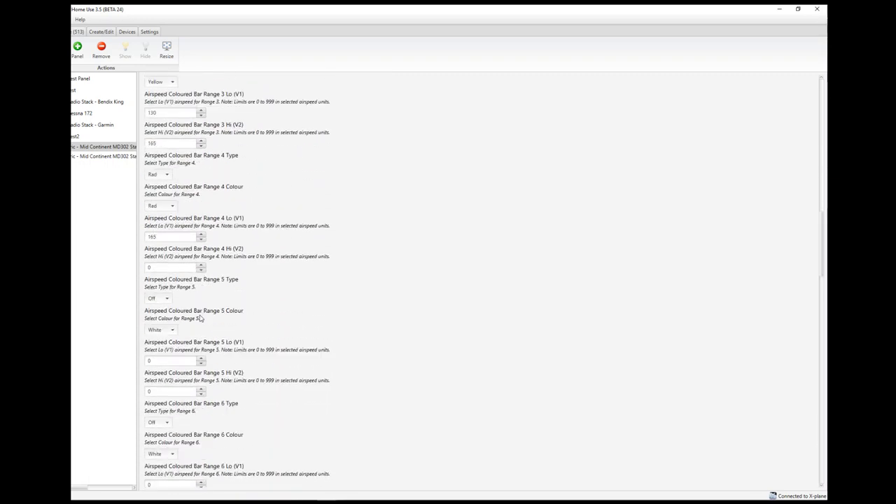
scroll(200, 317, down, 2)
scroll(199, 317, down, 7)
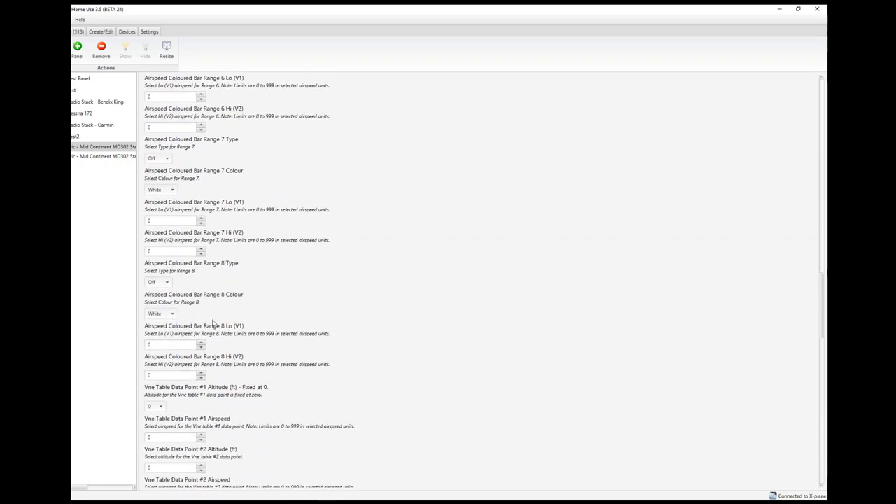
scroll(203, 320, down, 4)
scroll(214, 250, down, 4)
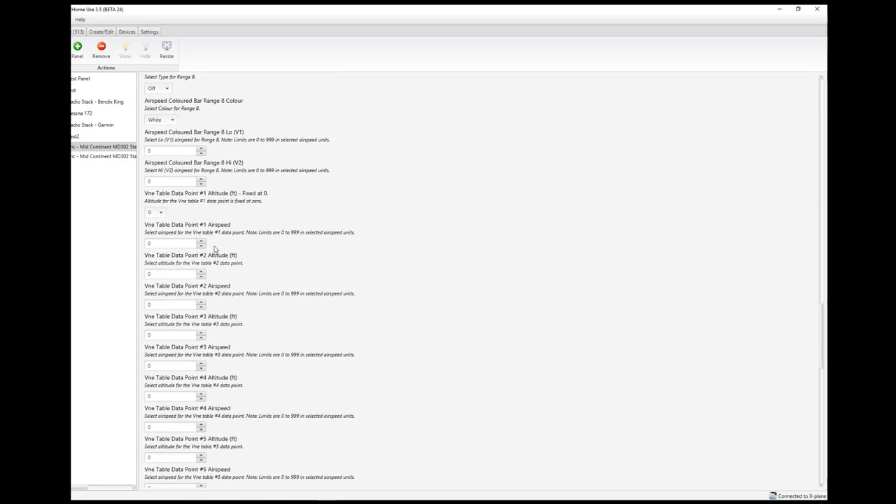
- Examine the Vne table altitude and airspeed data points, including the fixed altitude choice for data point #1
scroll(201, 145, down, 3)
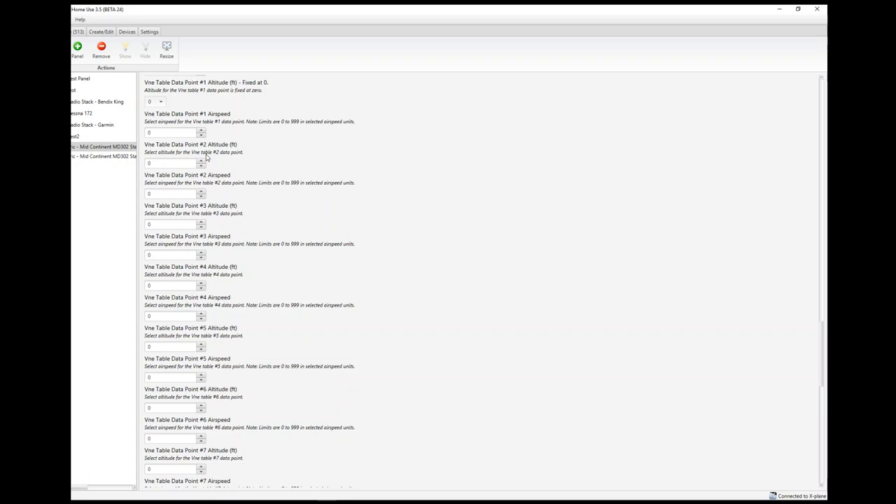
click(161, 103)
click(162, 103)
scroll(260, 226, down, 4)
scroll(249, 222, down, 8)
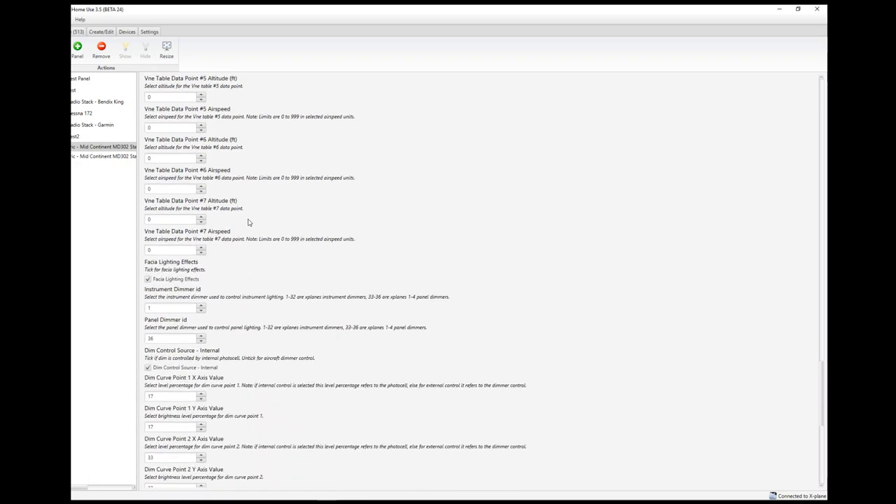
- Review the facia lighting effects option and the instrument and panel dimmer id settings, leaving their values as they are
scroll(247, 222, down, 3)
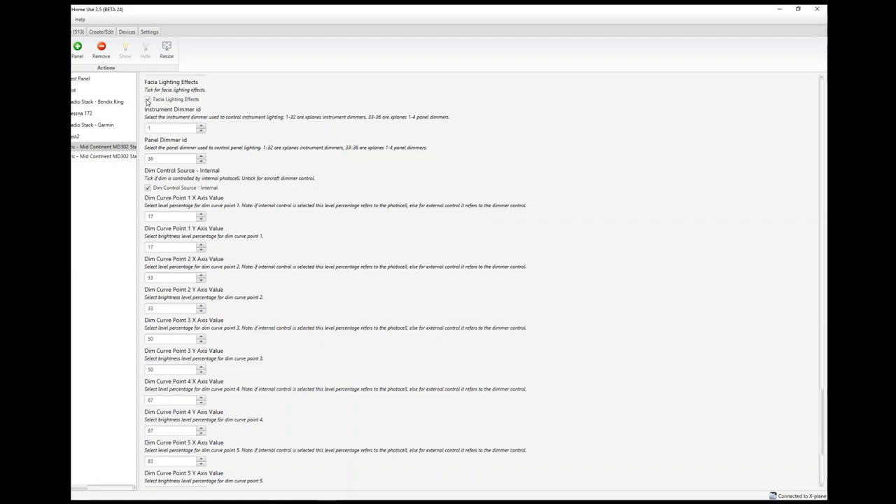
click(148, 99)
click(201, 128)
click(201, 127)
click(201, 128)
click(201, 128)
- Examine the internal dim control source and the X and Y axis values of dim curve points 1 to 6
scroll(242, 393, down, 3)
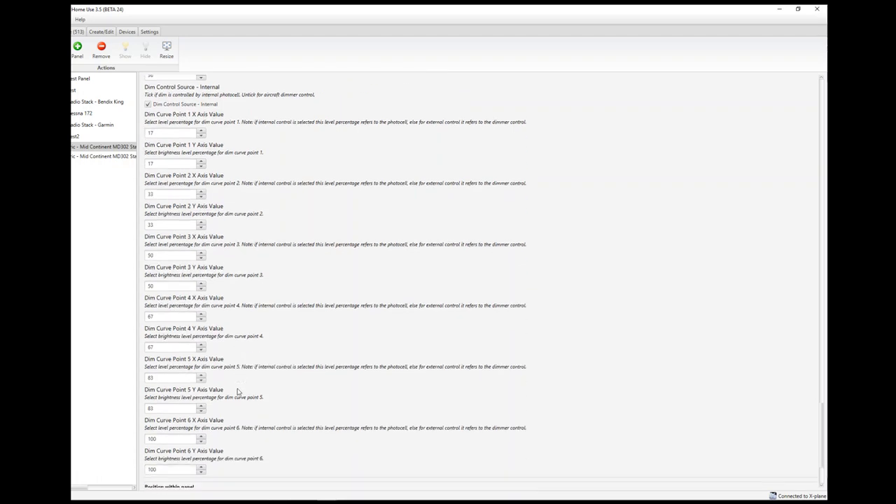
scroll(237, 392, down, 1)
scroll(189, 415, up, 2)
scroll(189, 415, up, 1)
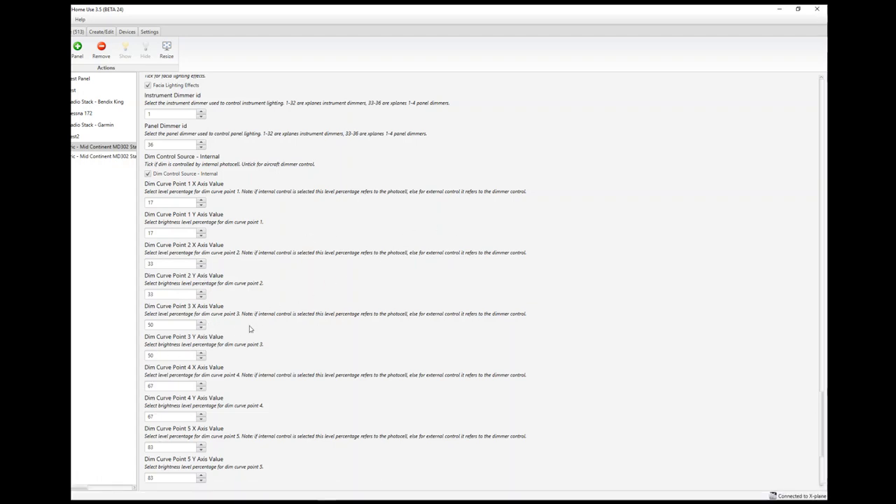
scroll(242, 306, down, 1)
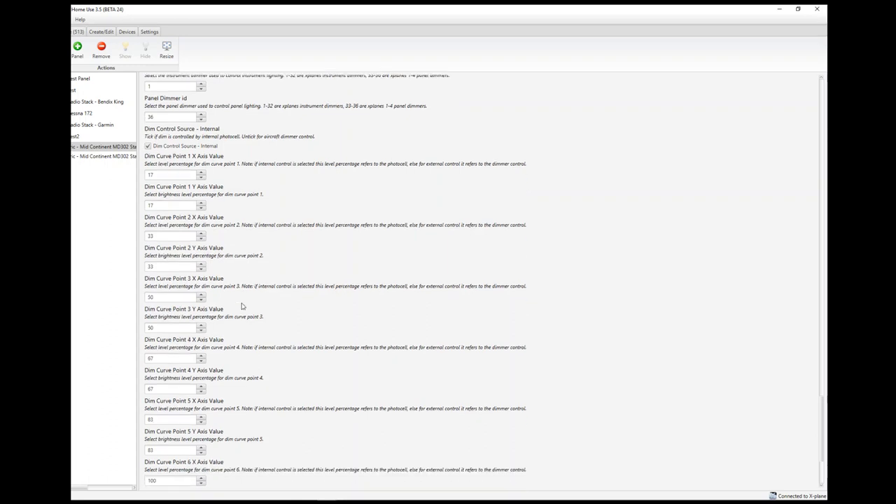
scroll(241, 307, down, 1)
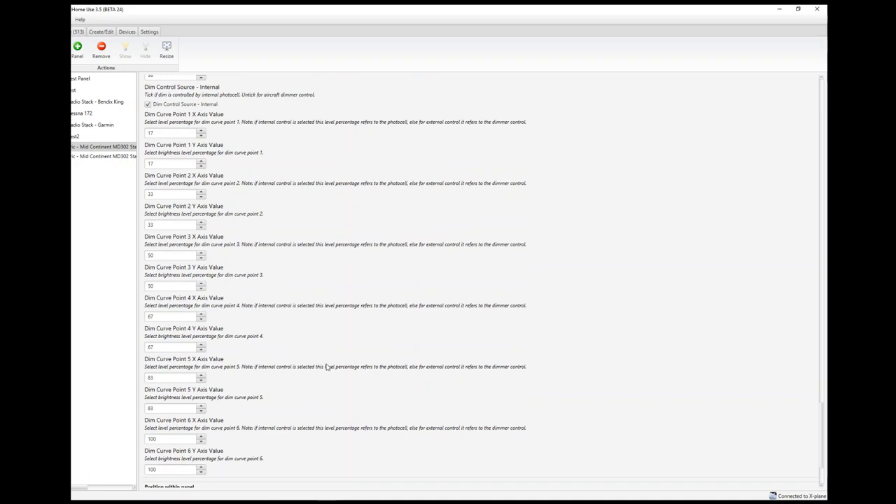
scroll(327, 366, down, 2)
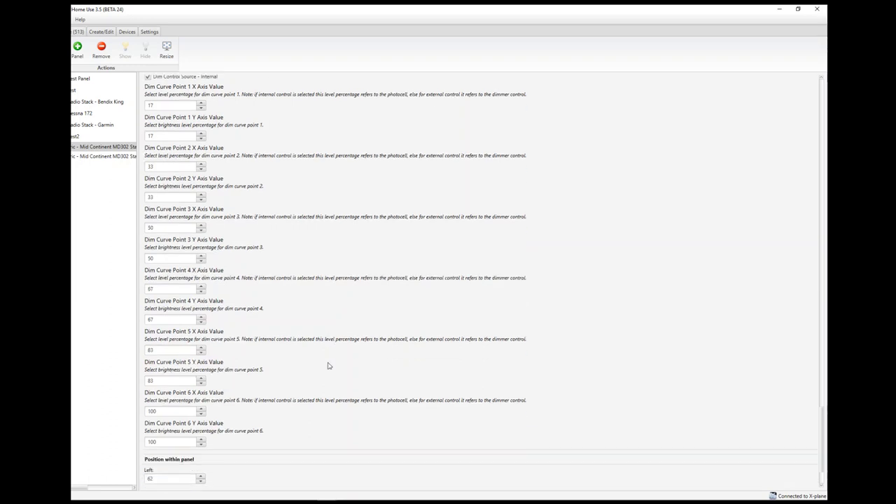
- Check the first MD302 instrument's position within the panel and minimise the configuration window
scroll(329, 365, down, 1)
scroll(329, 365, down, 1)
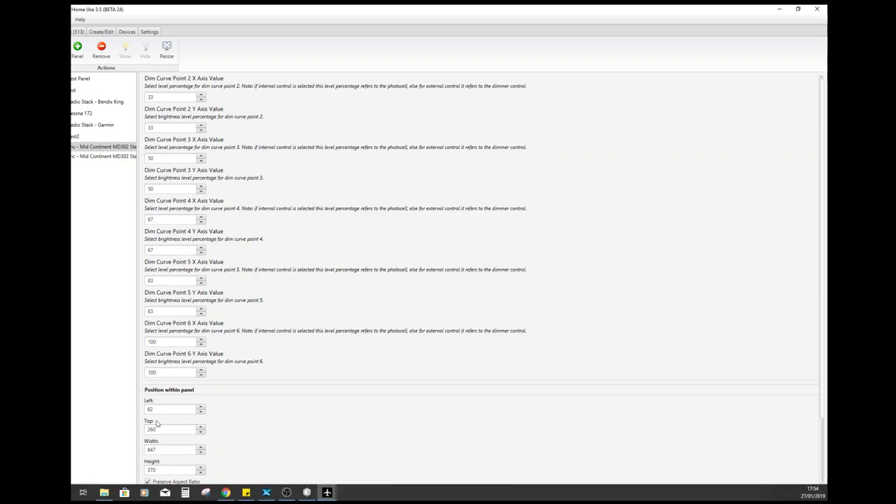
scroll(297, 405, up, 3)
scroll(297, 404, up, 8)
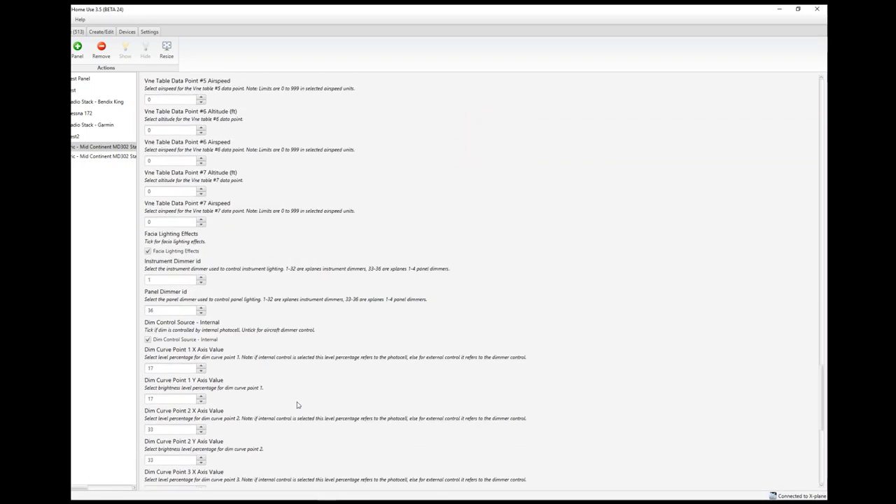
click(780, 10)
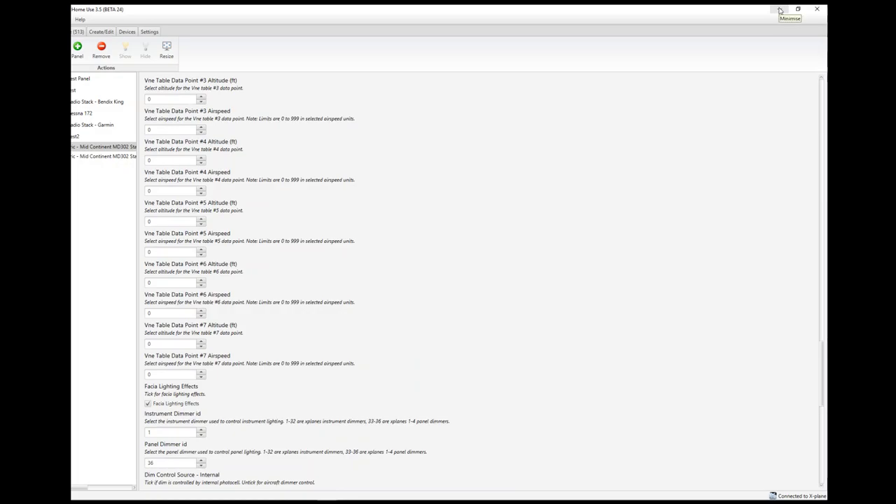